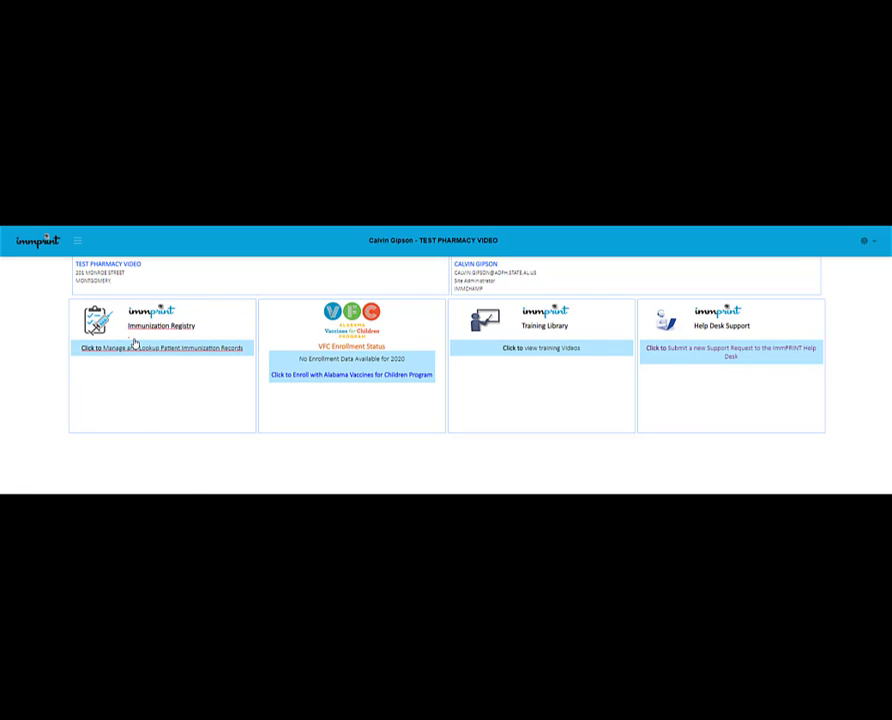
- Open the Covid-19 Enrollment Form under Special Projects in the Immunization Registry
{"action": "left_click", "coordinate": [134, 347]}
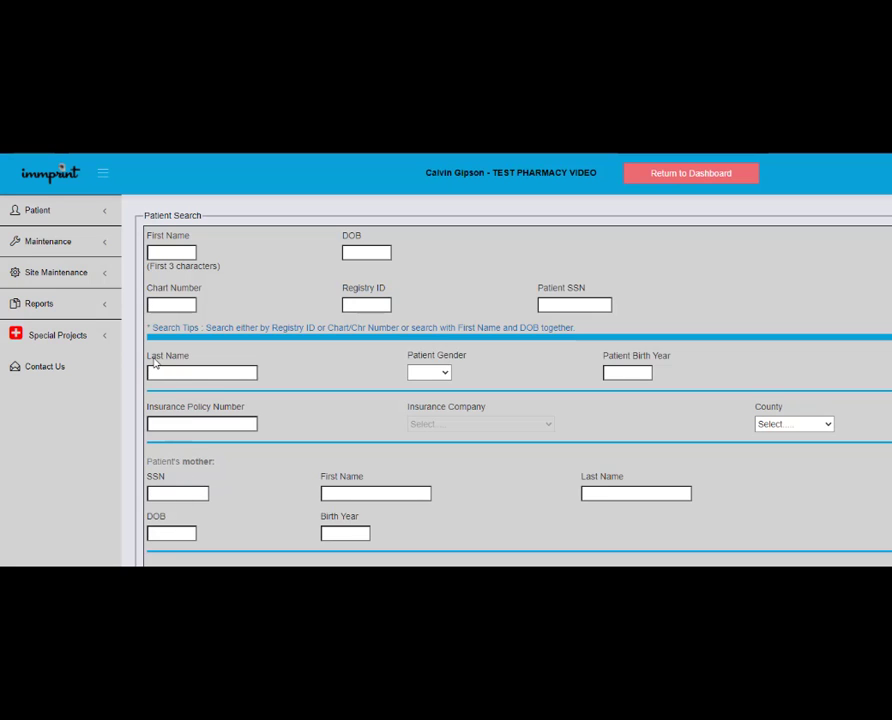
{"action": "left_click", "coordinate": [104, 341]}
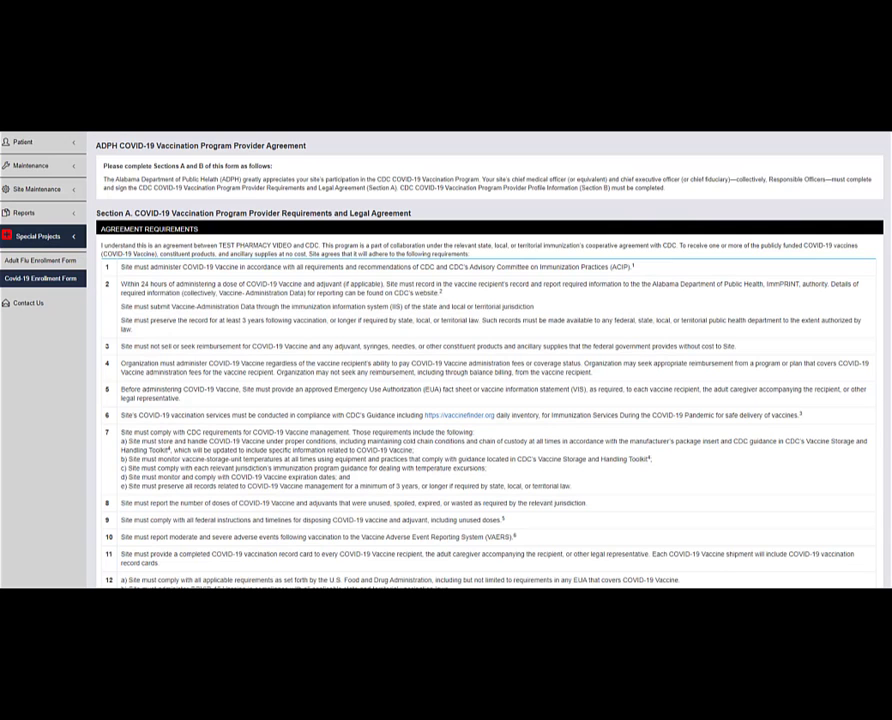
{"action": "scroll", "coordinate": [490, 360], "scroll_direction": "down", "scroll_amount": 5}
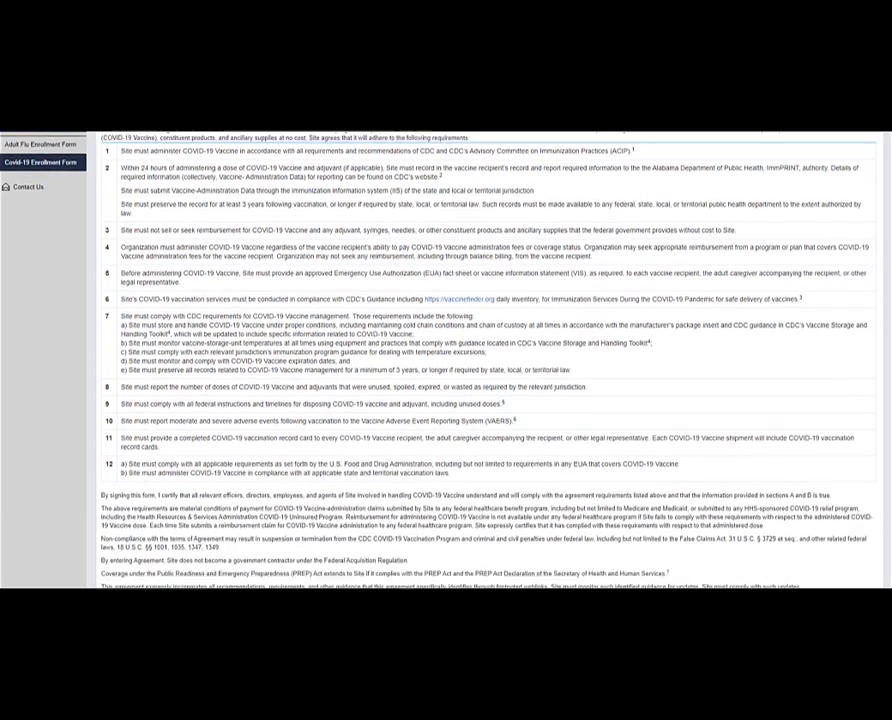
{"action": "scroll", "coordinate": [490, 360], "scroll_direction": "down", "scroll_amount": 5}
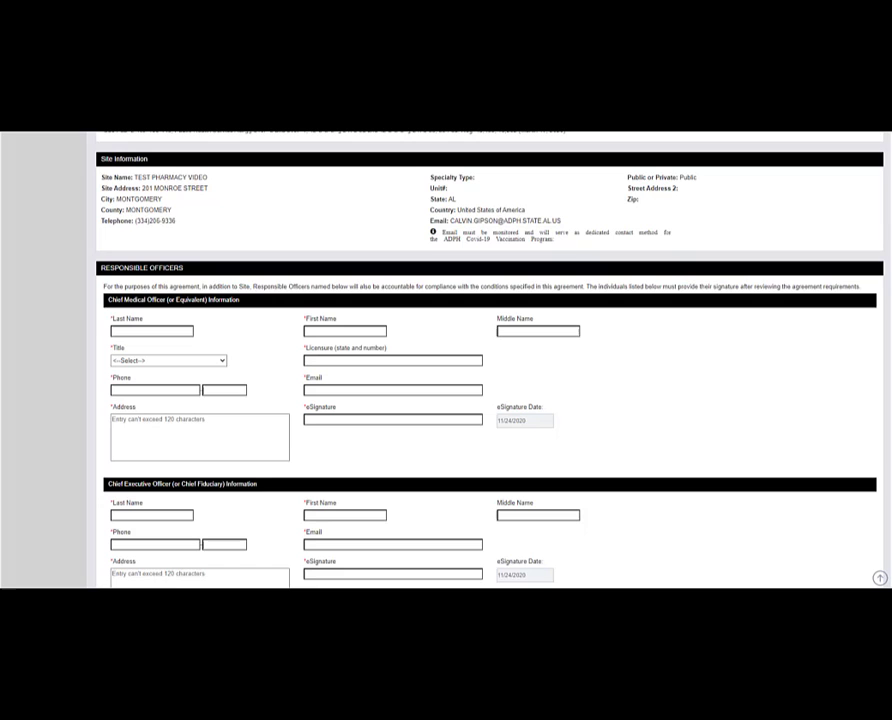
{"action": "scroll", "coordinate": [490, 360], "scroll_direction": "down", "scroll_amount": 1}
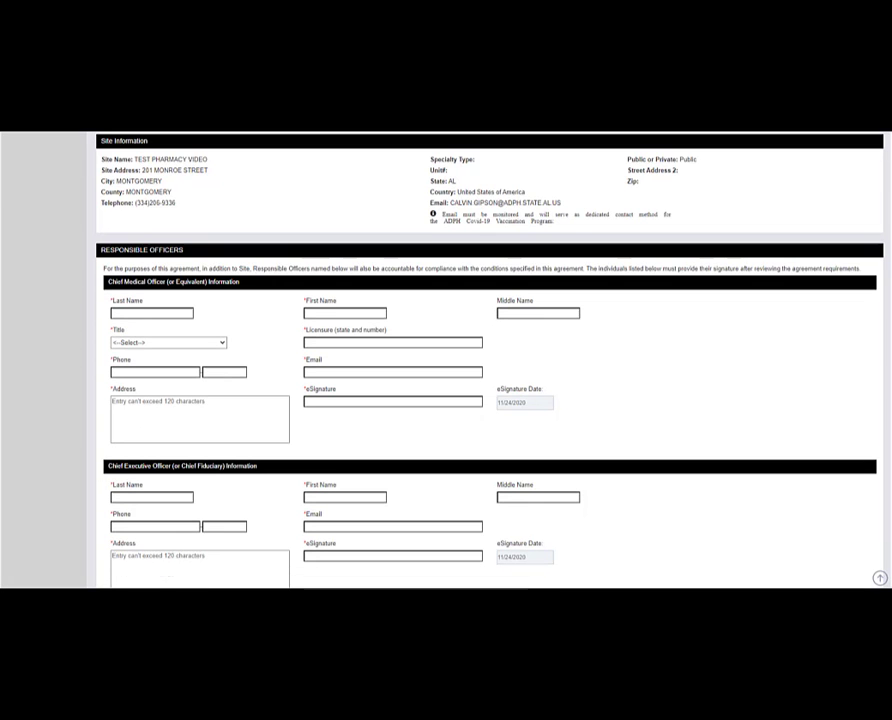
{"action": "scroll", "coordinate": [490, 360], "scroll_direction": "down", "scroll_amount": 3}
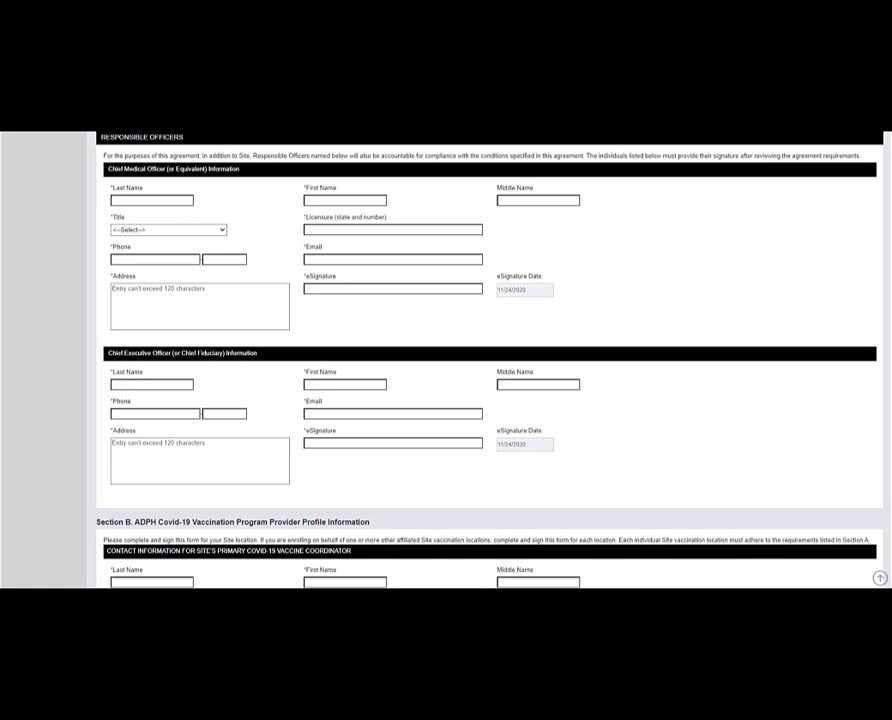
{"action": "scroll", "coordinate": [488, 360], "scroll_direction": "down", "scroll_amount": 5}
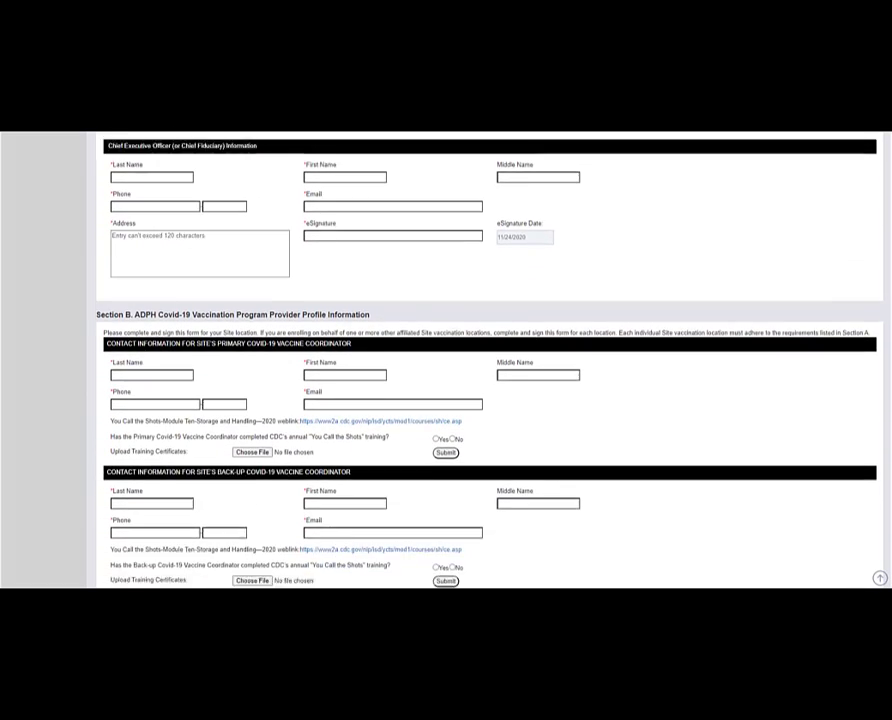
{"action": "scroll", "coordinate": [488, 360], "scroll_direction": "down", "scroll_amount": 2}
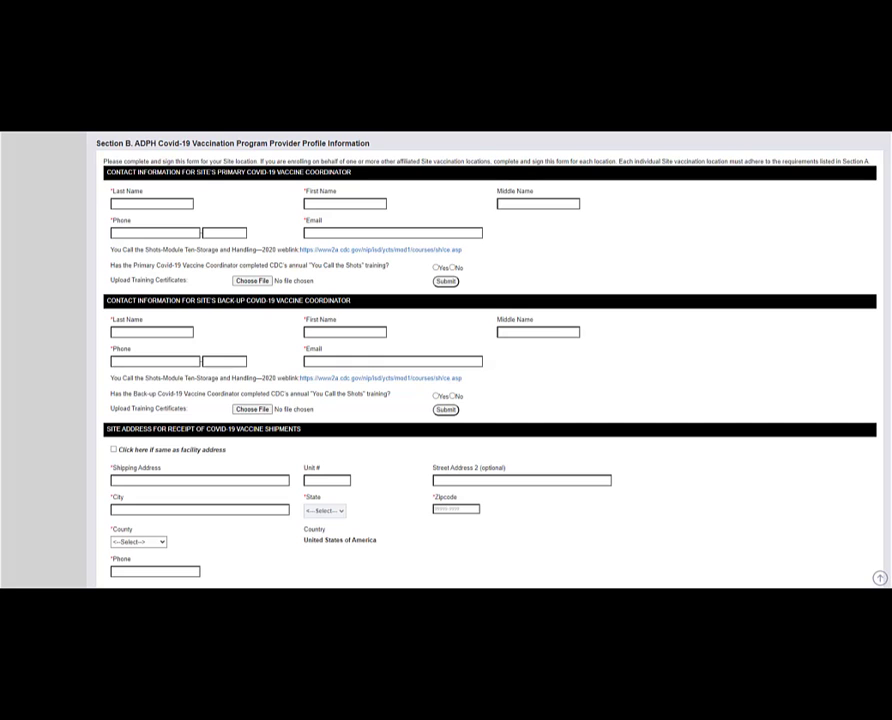
{"action": "scroll", "coordinate": [490, 360], "scroll_direction": "down", "scroll_amount": 5}
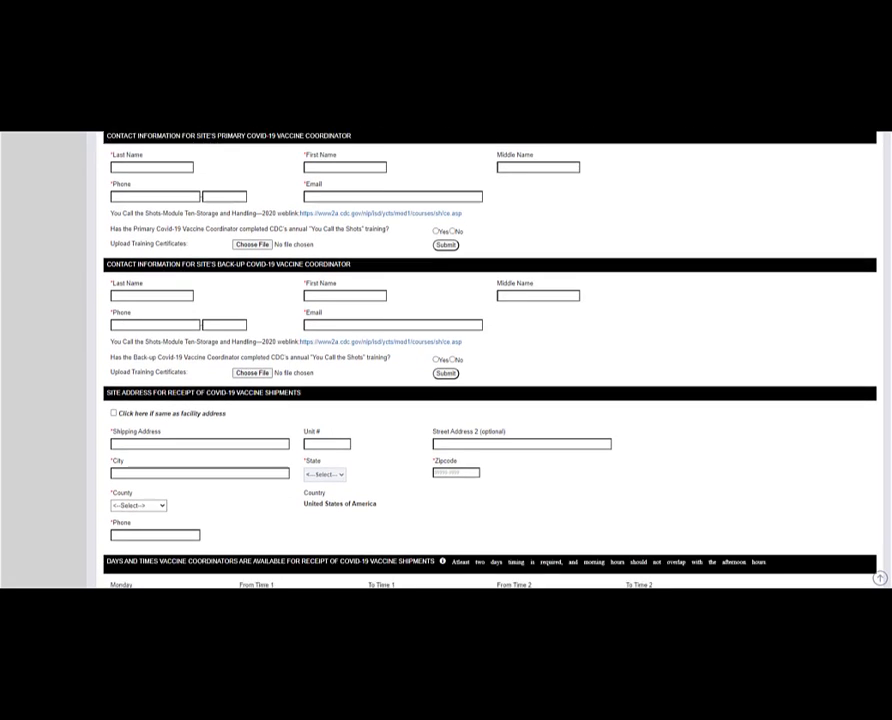
{"action": "scroll", "coordinate": [490, 360], "scroll_direction": "down", "scroll_amount": 1}
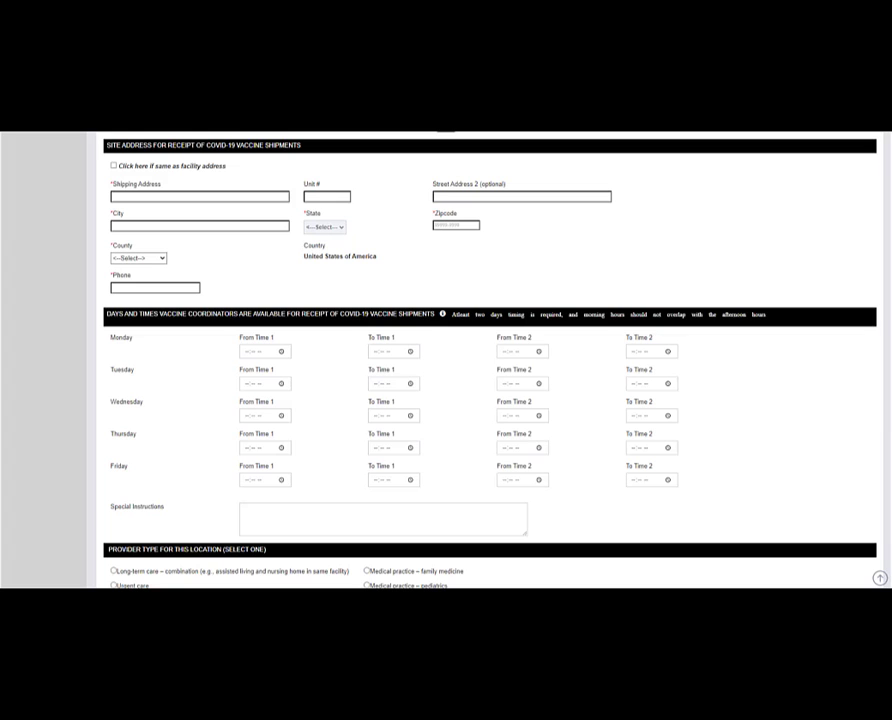
- Set Monday's first shipment receiving start time to 08:00 AM with the clock picker
{"action": "left_click", "coordinate": [247, 351]}
{"action": "scroll", "coordinate": [490, 360], "scroll_direction": "down", "scroll_amount": 3}
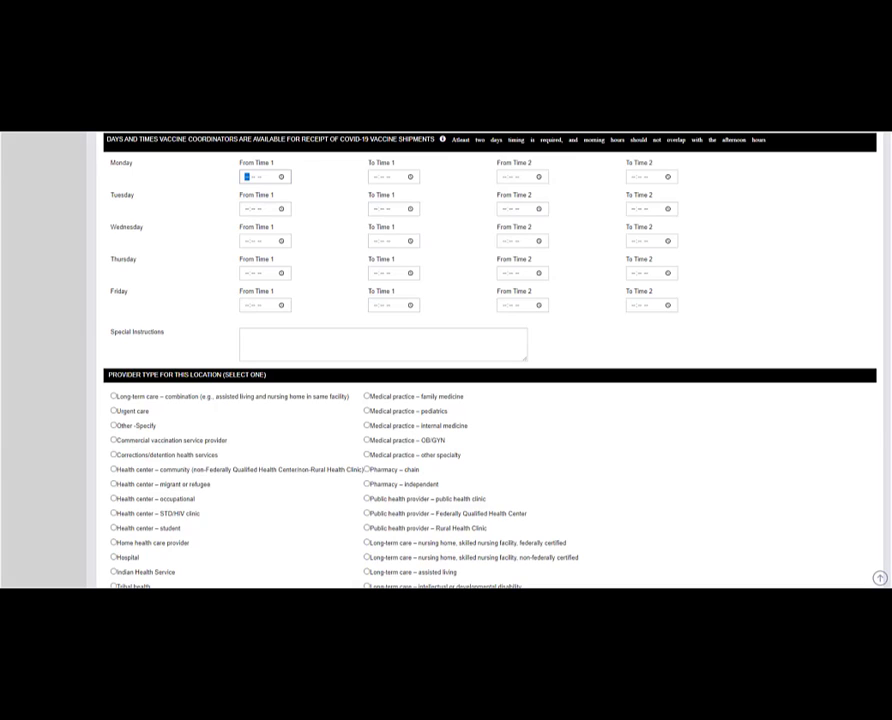
{"action": "left_click", "coordinate": [282, 177]}
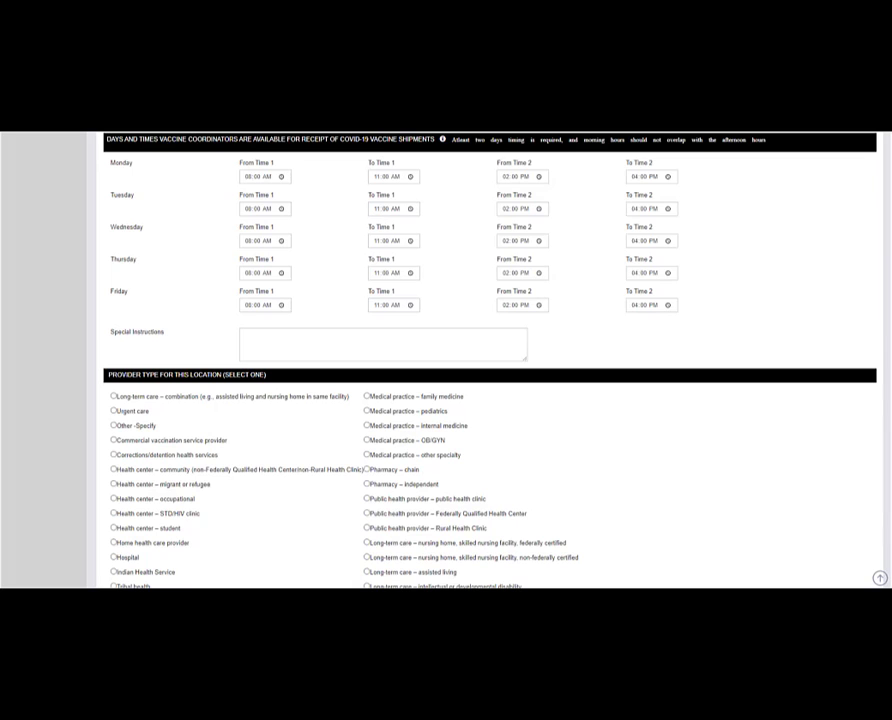
- Scroll the agreement past Provider Type down to the Settings section
{"action": "scroll", "coordinate": [490, 360], "scroll_direction": "down", "scroll_amount": 5}
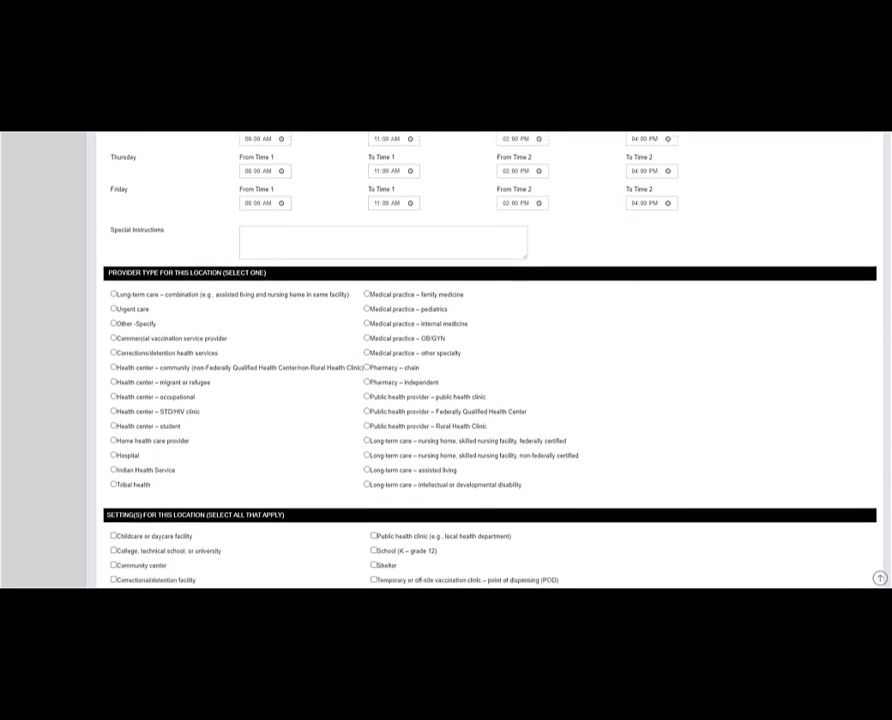
{"action": "scroll", "coordinate": [490, 360], "scroll_direction": "up", "scroll_amount": 1}
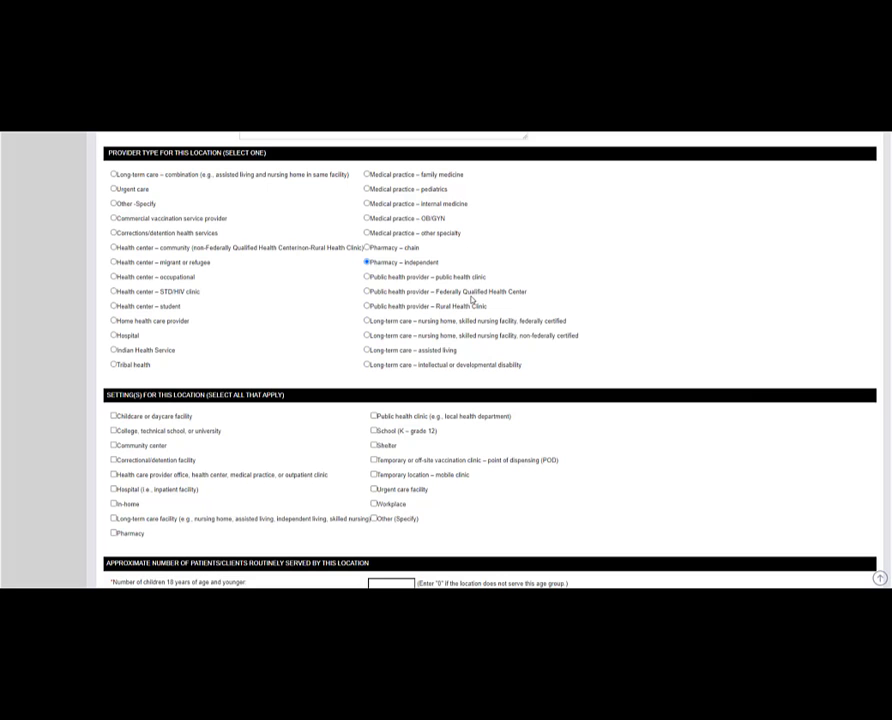
{"action": "scroll", "coordinate": [820, 398], "scroll_direction": "down", "scroll_amount": 1}
{"action": "scroll", "coordinate": [490, 360], "scroll_direction": "down", "scroll_amount": 4}
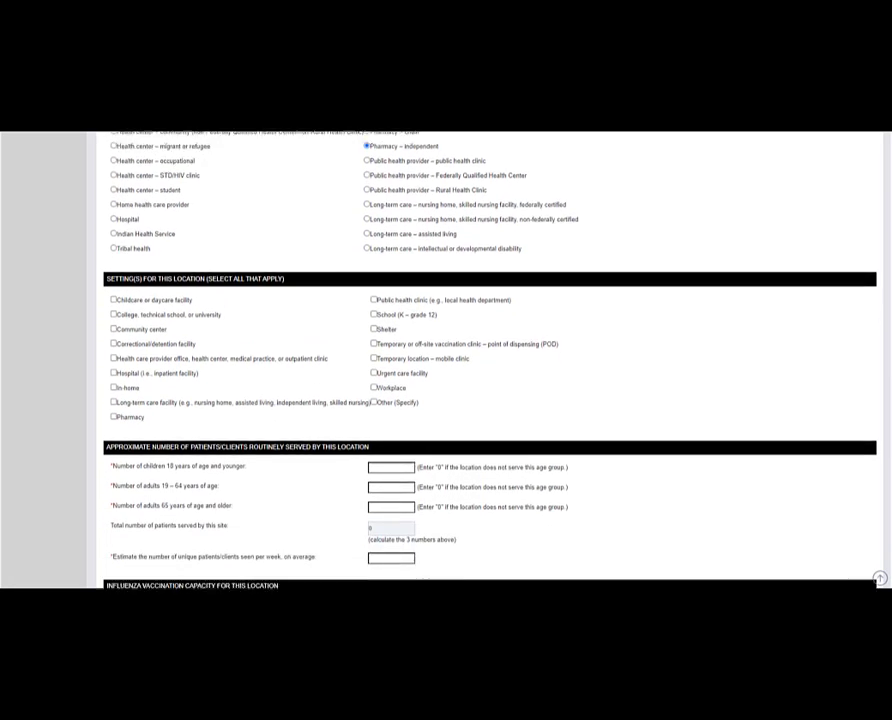
{"action": "scroll", "coordinate": [490, 360], "scroll_direction": "down", "scroll_amount": 1}
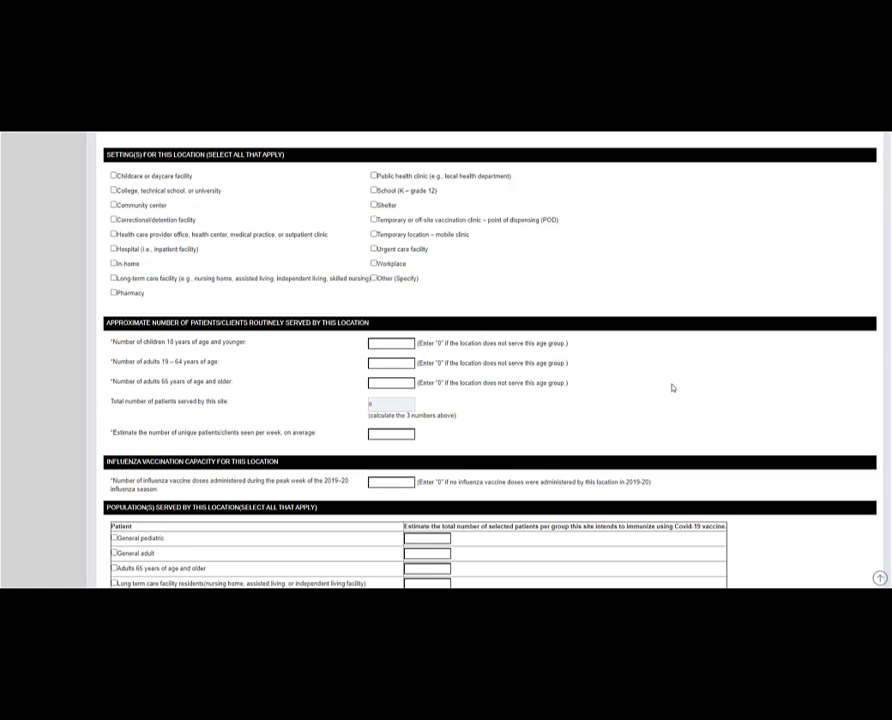
- Mark Pharmacy as the location's setting and move down to the patient estimates
{"action": "left_click", "coordinate": [114, 293]}
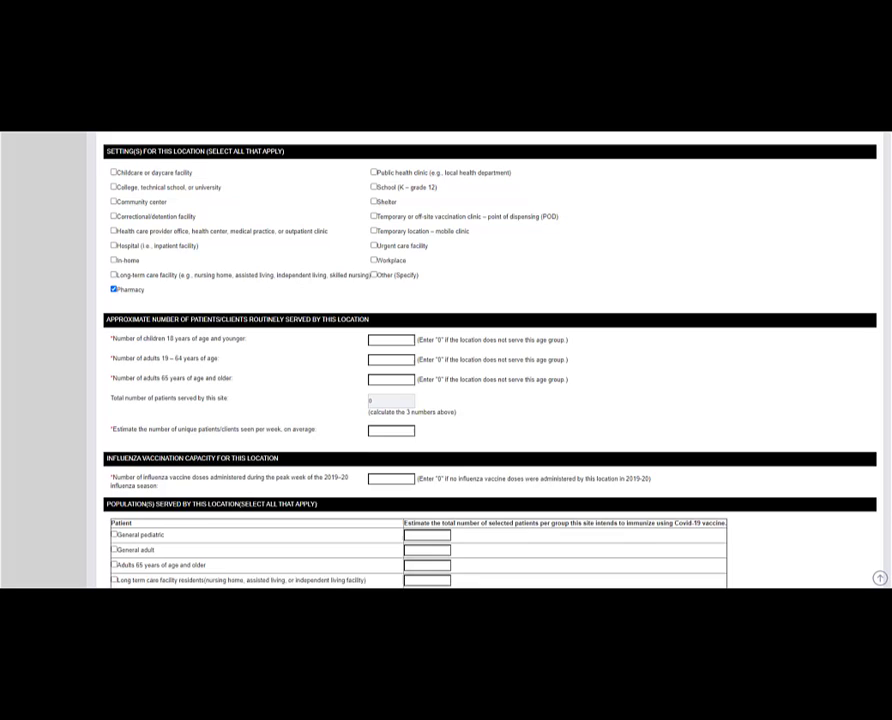
{"action": "scroll", "coordinate": [490, 360], "scroll_direction": "down", "scroll_amount": 3}
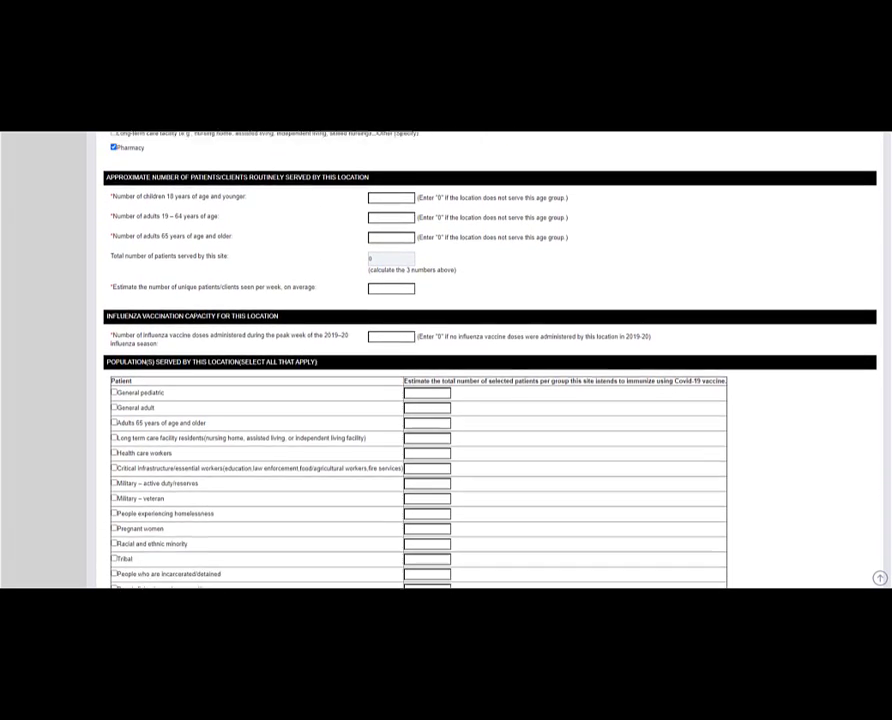
{"action": "scroll", "coordinate": [490, 360], "scroll_direction": "down", "scroll_amount": 1}
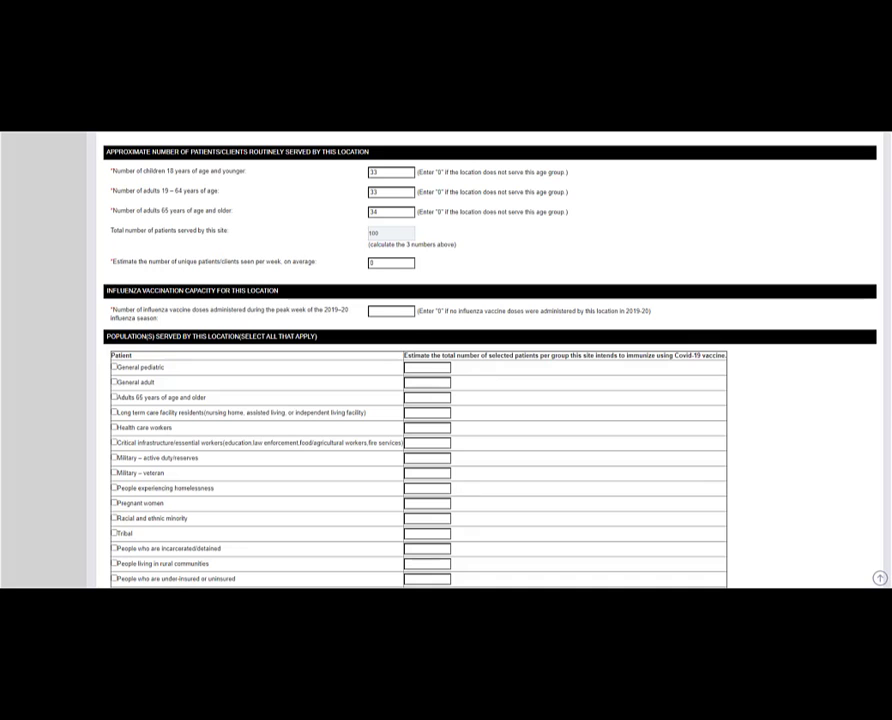
{"action": "scroll", "coordinate": [446, 360], "scroll_direction": "down", "scroll_amount": 3}
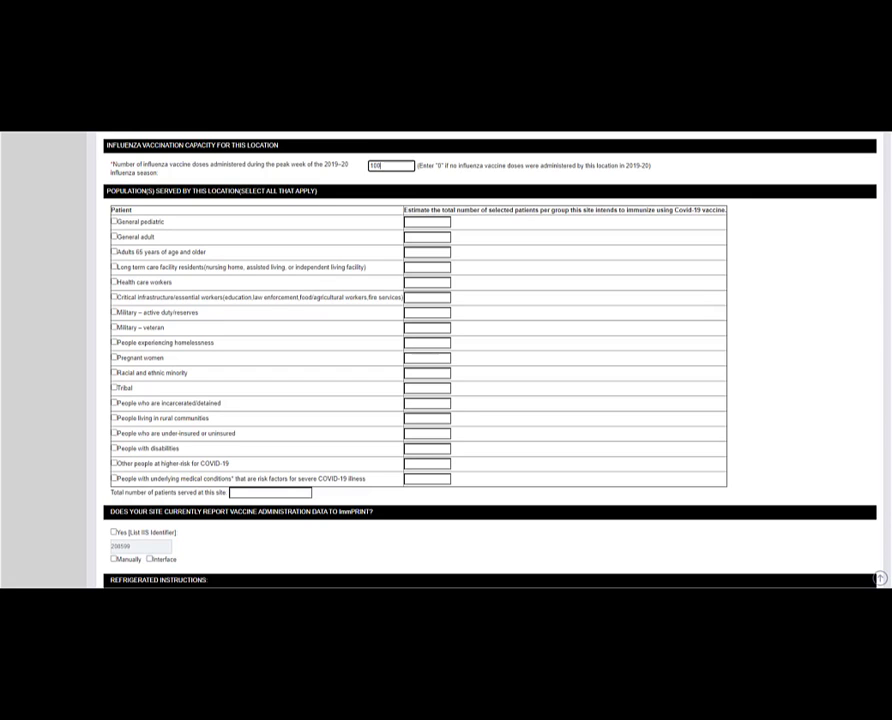
- Enter an estimate of 100 for other people at higher risk for COVID-19
{"action": "scroll", "coordinate": [446, 360], "scroll_direction": "down", "scroll_amount": 2}
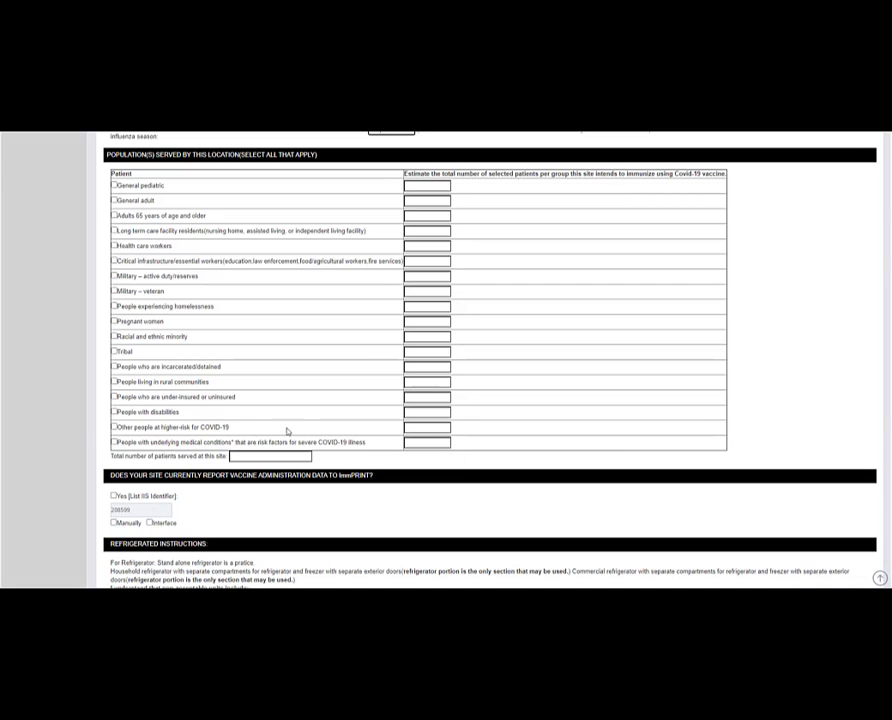
{"action": "left_click", "coordinate": [424, 427]}
{"action": "scroll", "coordinate": [285, 460], "scroll_direction": "down", "scroll_amount": 3}
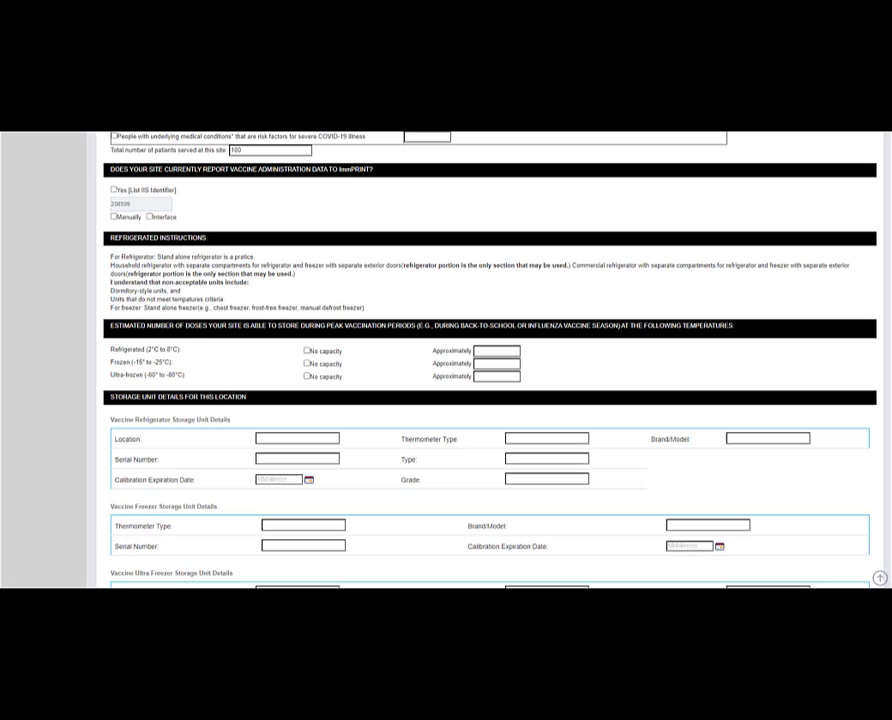
- Record that the site reports to ImmPRINT manually and declines an ImmPRINT interface
{"action": "left_click", "coordinate": [113, 190]}
{"action": "left_click", "coordinate": [113, 217]}
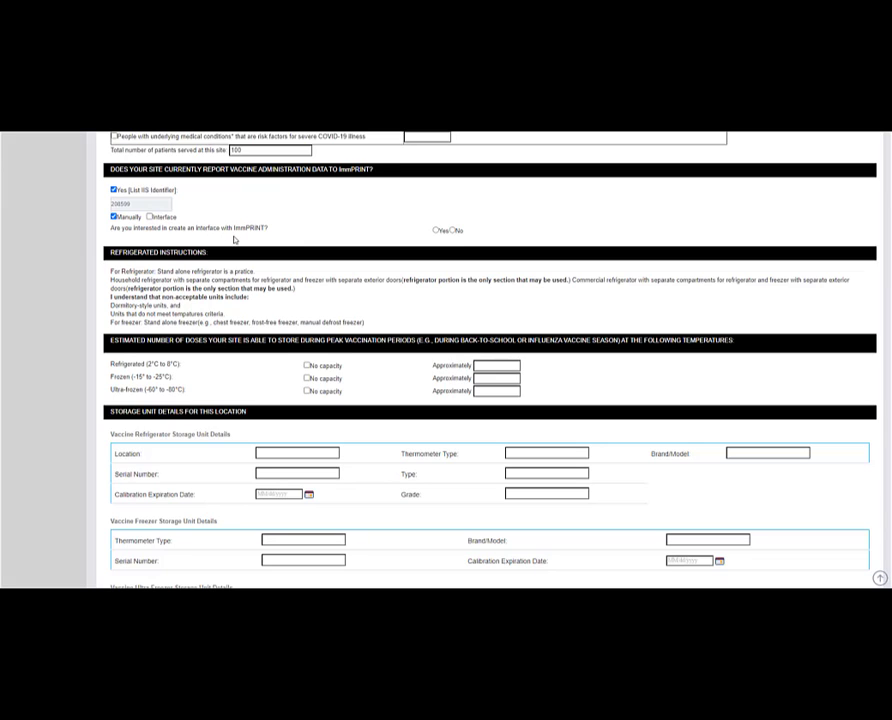
{"action": "left_click", "coordinate": [453, 231]}
{"action": "scroll", "coordinate": [490, 360], "scroll_direction": "down", "scroll_amount": 2}
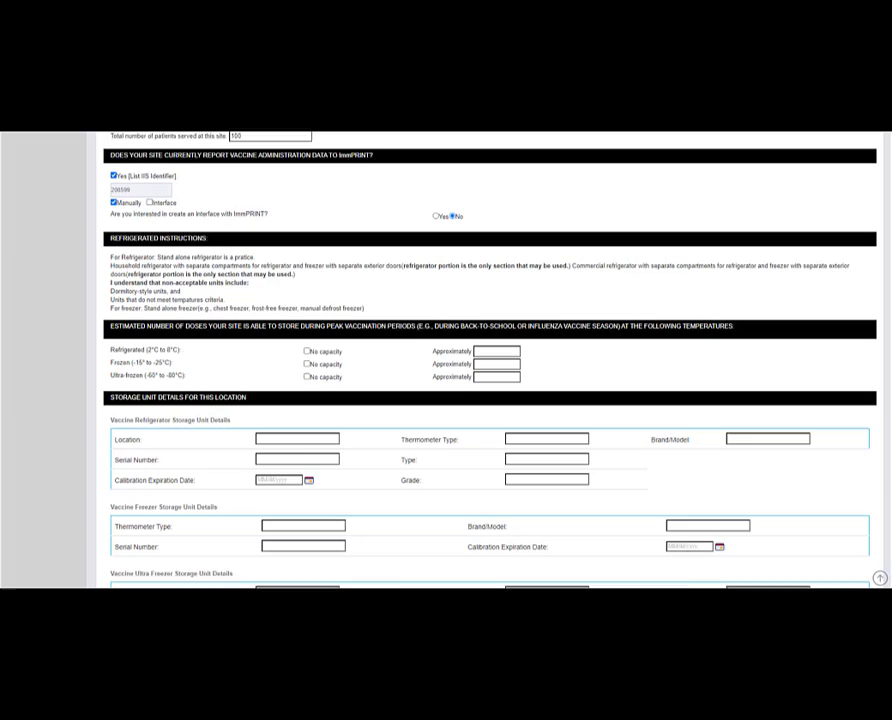
- Set the frozen storage capacity estimate to 50 doses
{"action": "scroll", "coordinate": [490, 360], "scroll_direction": "down", "scroll_amount": 1}
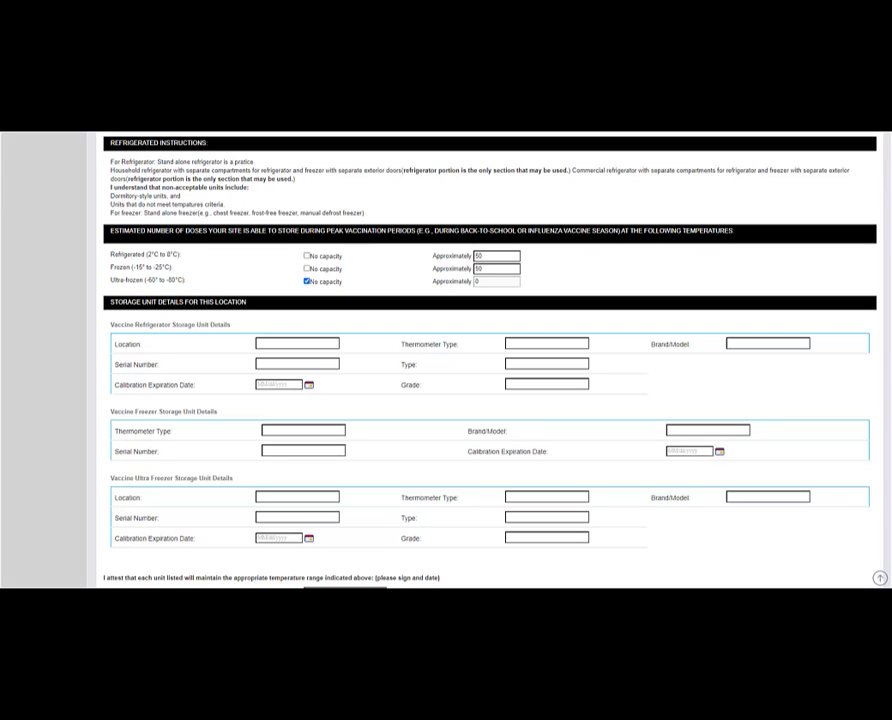
{"action": "left_click", "coordinate": [496, 268]}
{"action": "scroll", "coordinate": [490, 360], "scroll_direction": "down", "scroll_amount": 2}
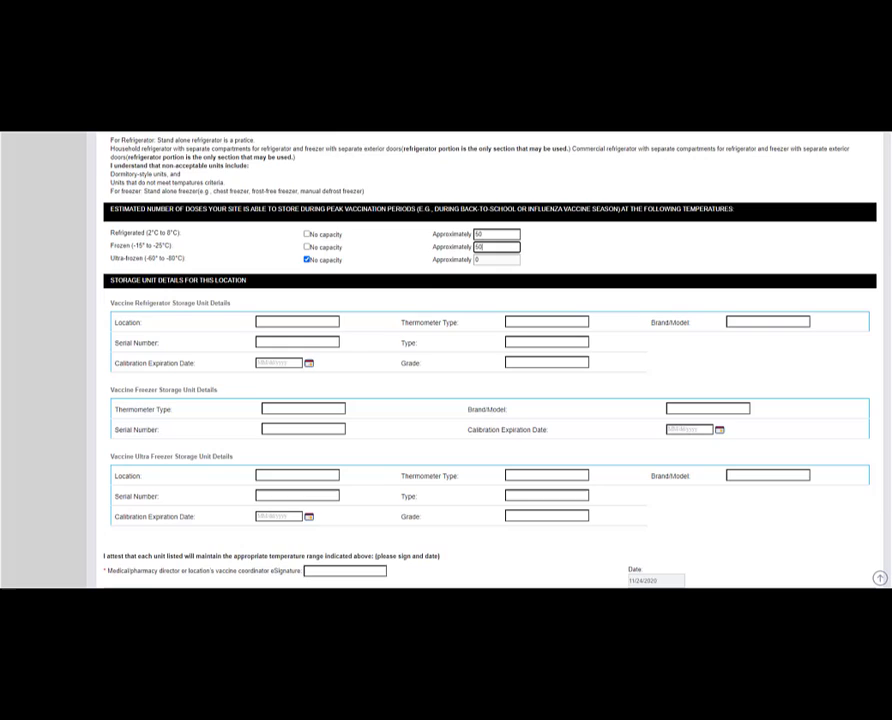
{"action": "scroll", "coordinate": [490, 360], "scroll_direction": "down", "scroll_amount": 1}
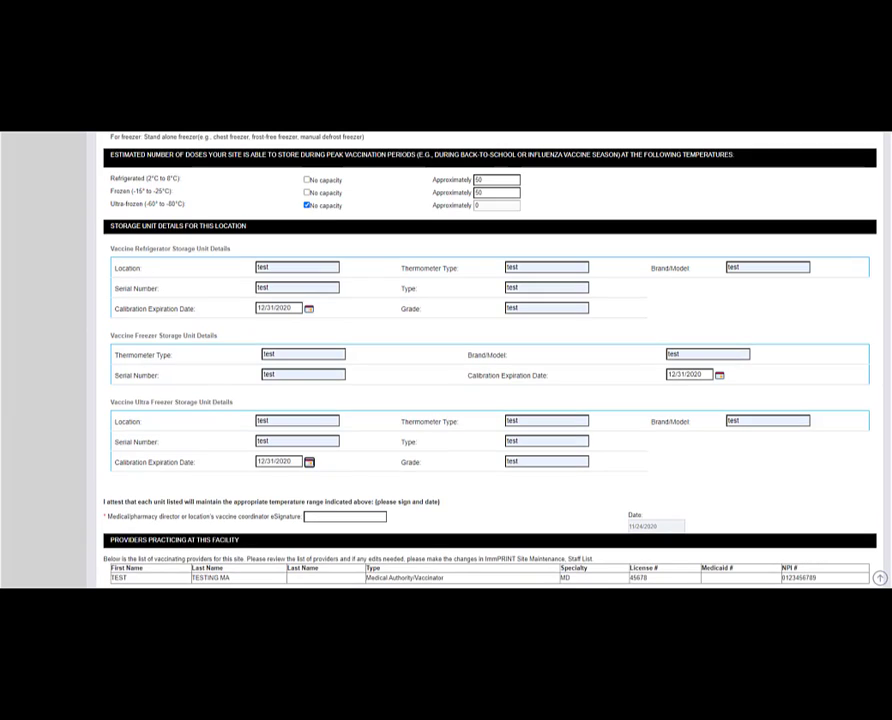
- Fill the temperature attestation eSignature with the suggested coordinator signature
{"action": "scroll", "coordinate": [490, 360], "scroll_direction": "down", "scroll_amount": 1}
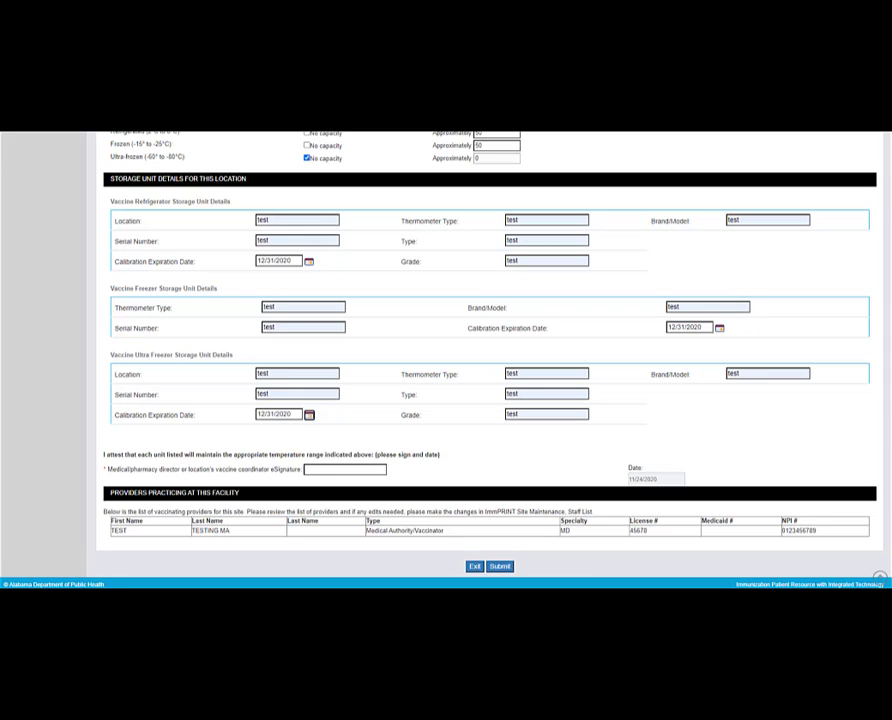
{"action": "left_click", "coordinate": [370, 470]}
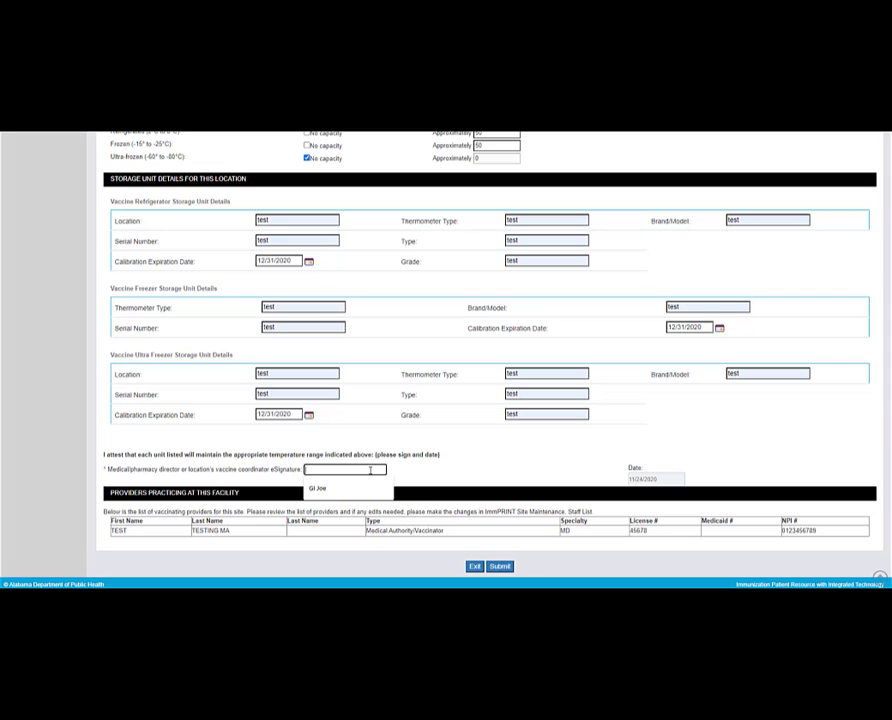
{"action": "left_click", "coordinate": [317, 489]}
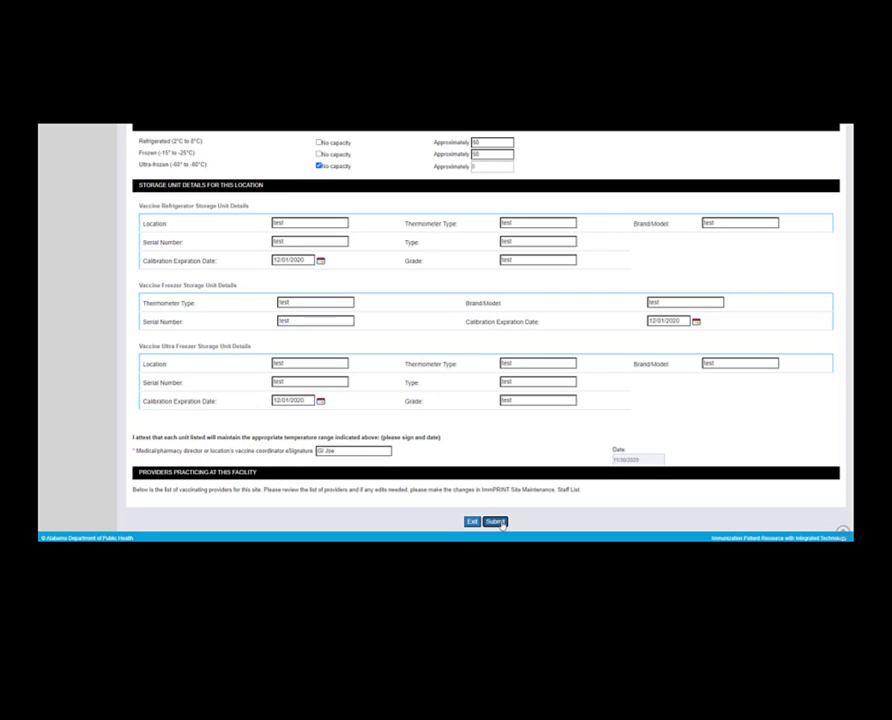
- Submit the completed COVID-19 enrollment form
{"action": "left_click", "coordinate": [497, 522]}
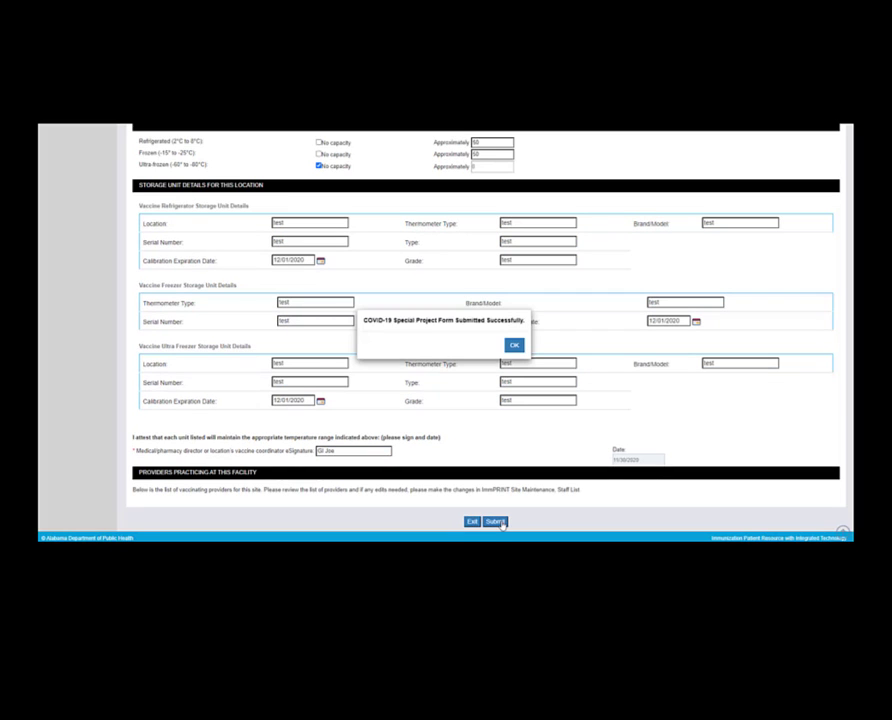